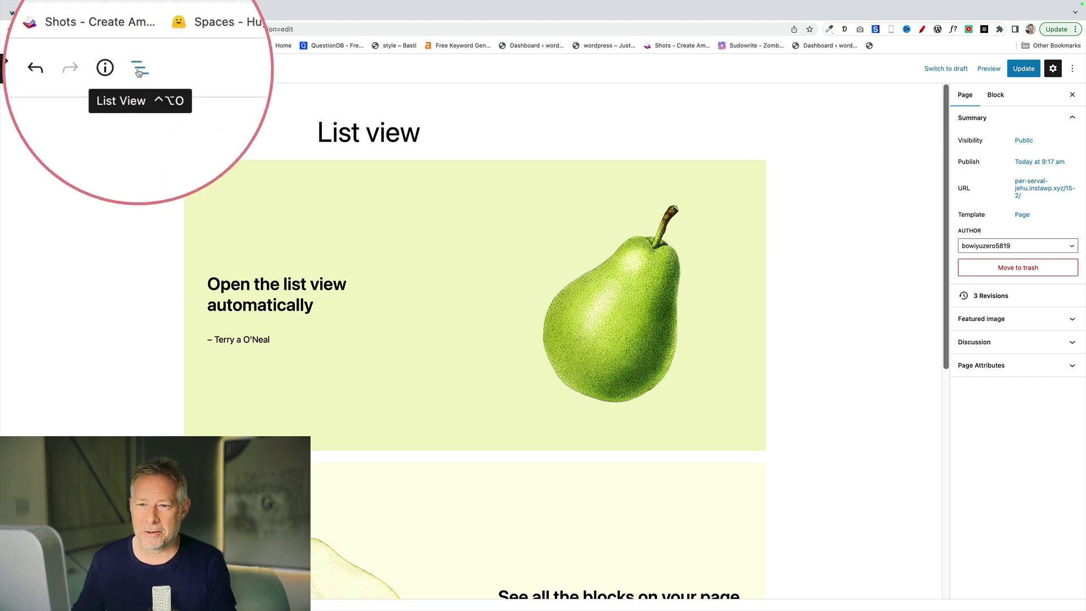
- Open List View and expand the first Media & Text block to reveal its Paragraphs
{"action": "left_click", "coordinate": [138, 69]}
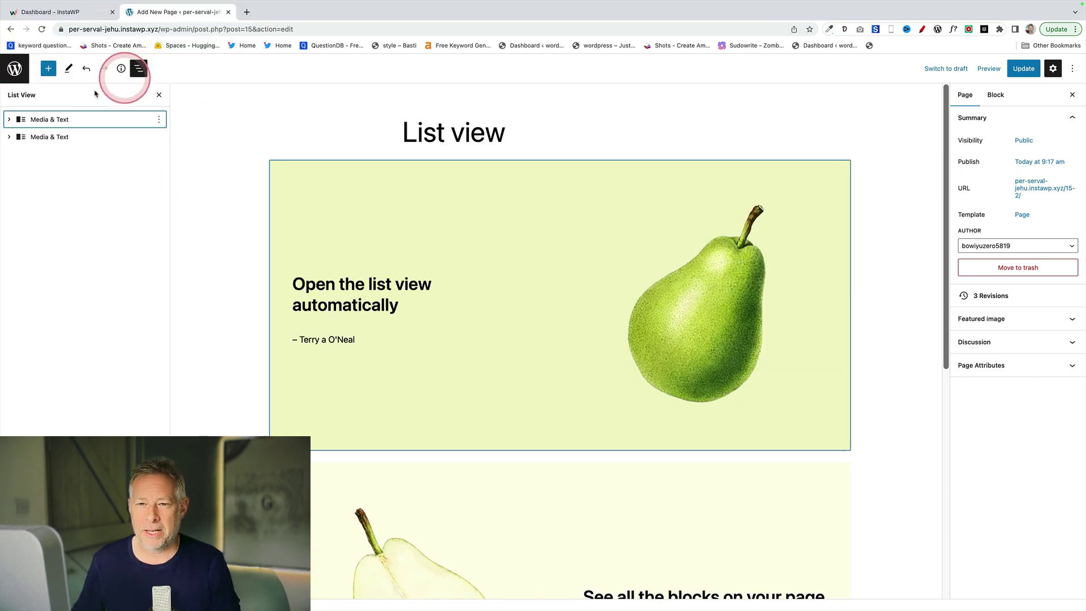
{"action": "left_click", "coordinate": [7, 119]}
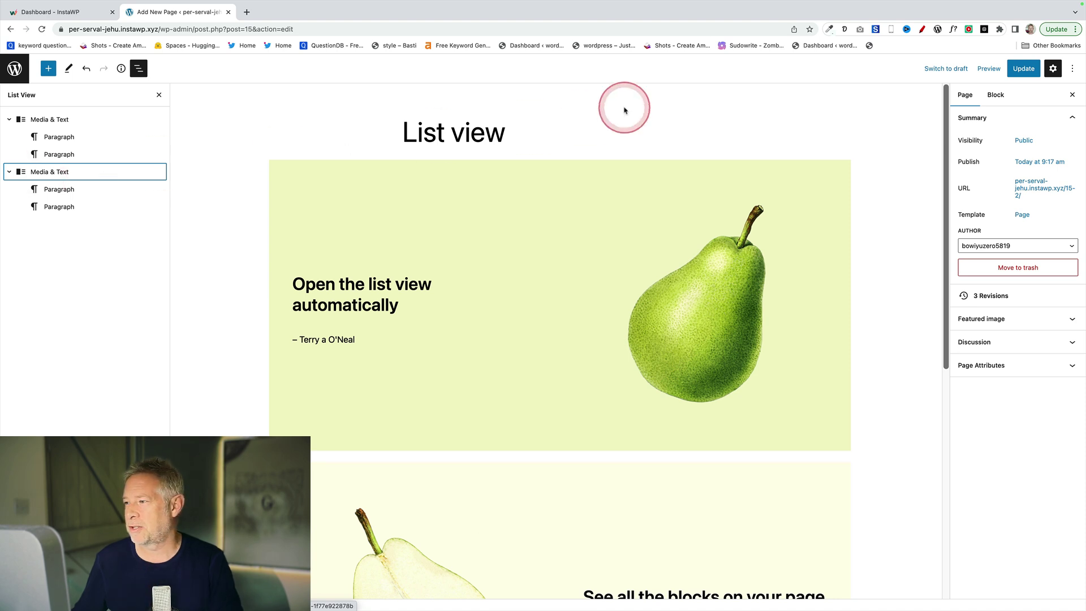
- Turn on 'Always open list view' in Preferences, then Update the page
{"action": "left_click", "coordinate": [1073, 73]}
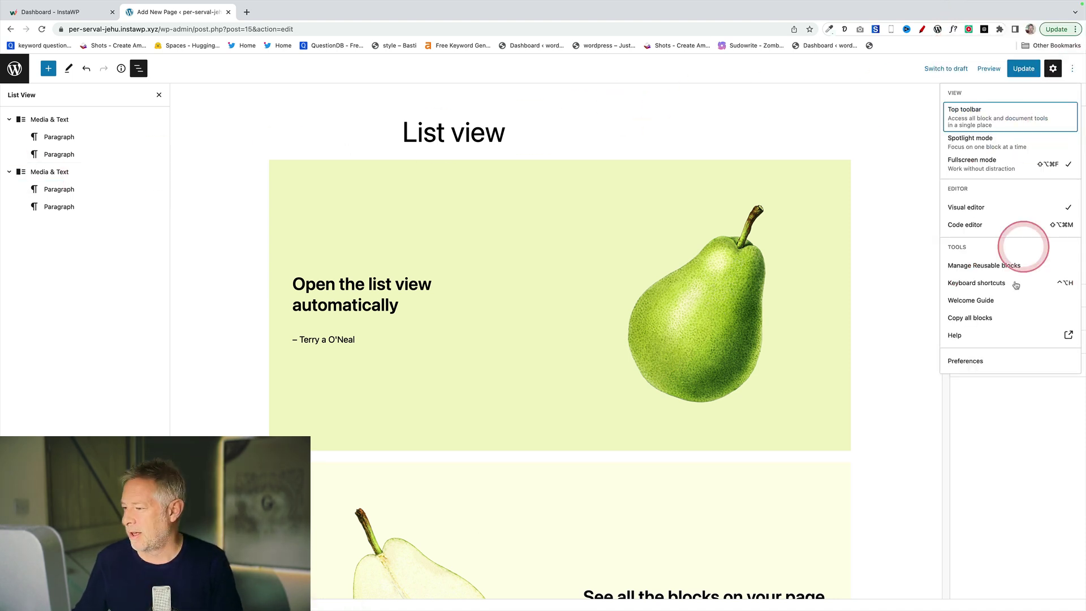
{"action": "left_click", "coordinate": [980, 367]}
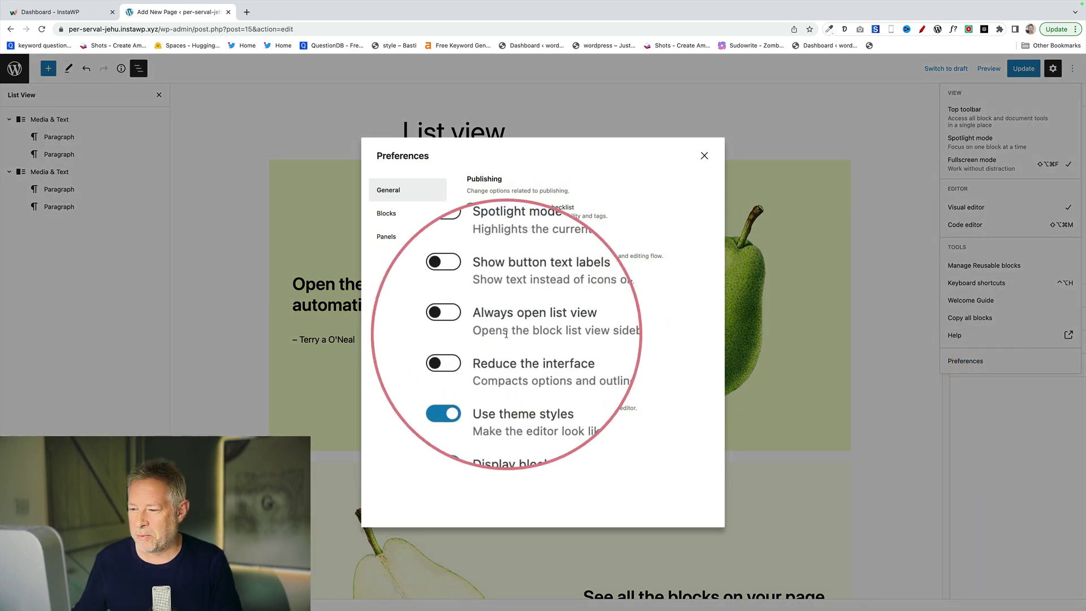
{"action": "left_click", "coordinate": [475, 323]}
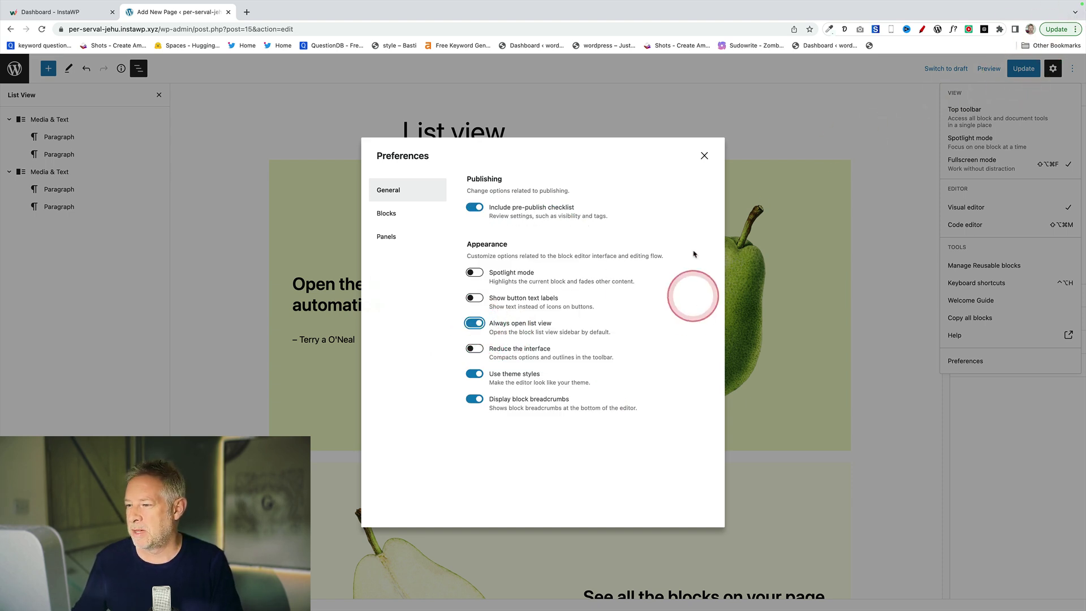
{"action": "left_click", "coordinate": [704, 156]}
{"action": "left_click", "coordinate": [1023, 68]}
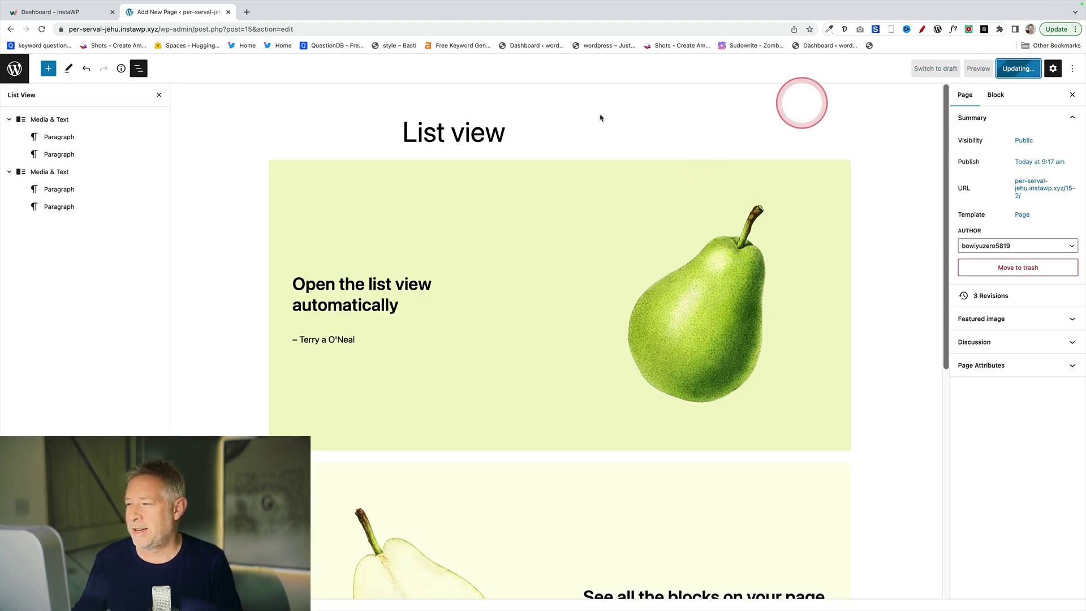
{"action": "left_click", "coordinate": [62, 160]}
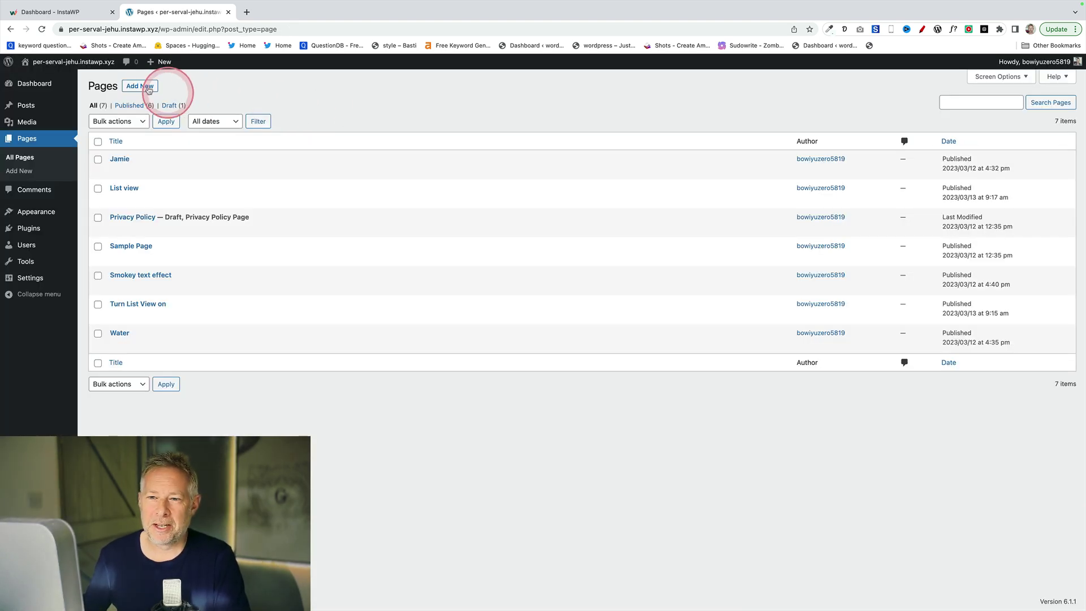
- Start a new page from the Pages list with Add New
{"action": "left_click", "coordinate": [149, 87]}
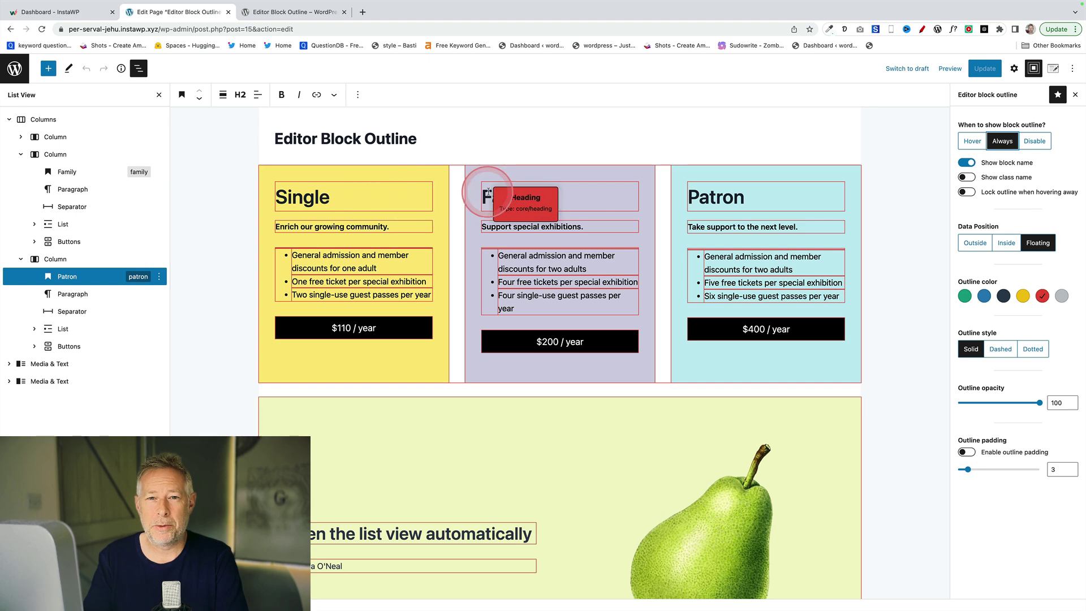
- Try class names and outside labels in Editor Block Outline, keep Floating, set opacity to 19
{"action": "scroll", "coordinate": [492, 321], "scroll_direction": "down", "scroll_amount": 3}
{"action": "scroll", "coordinate": [490, 321], "scroll_direction": "down", "scroll_amount": 6}
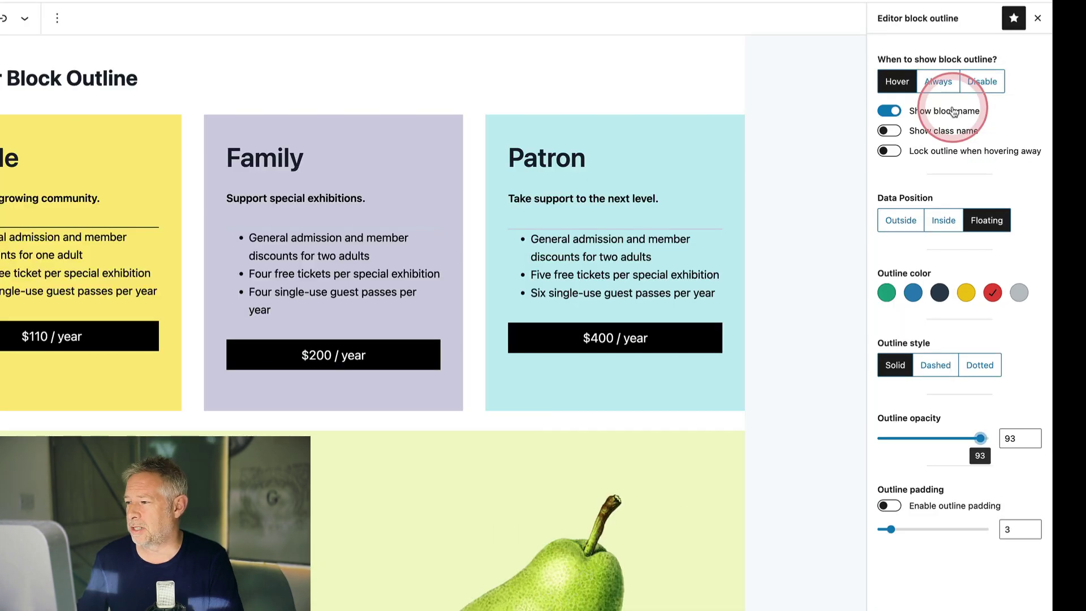
{"action": "left_click", "coordinate": [889, 130]}
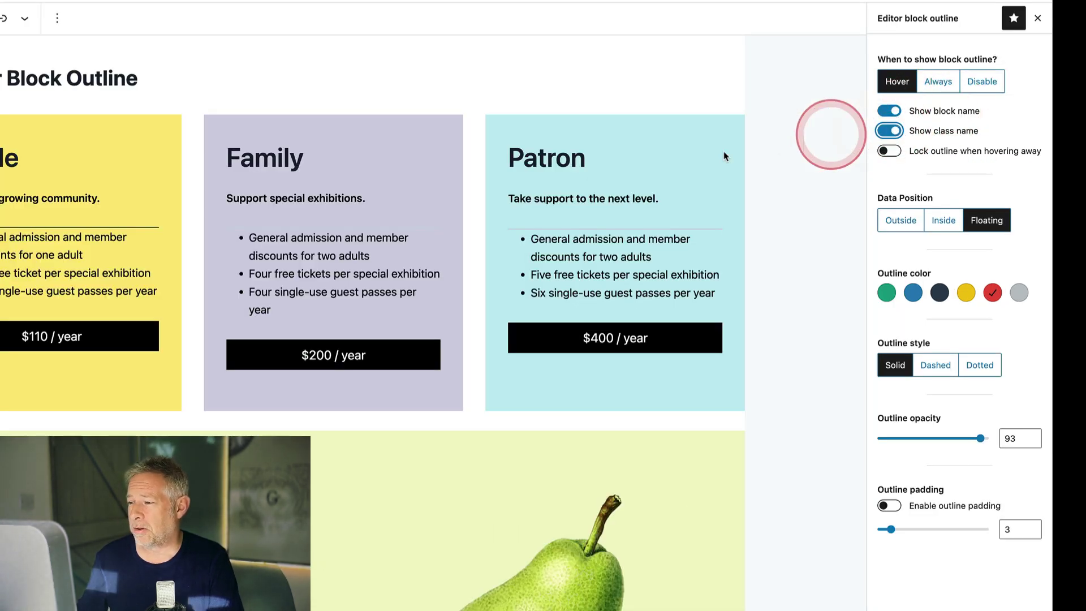
{"action": "left_click", "coordinate": [888, 130]}
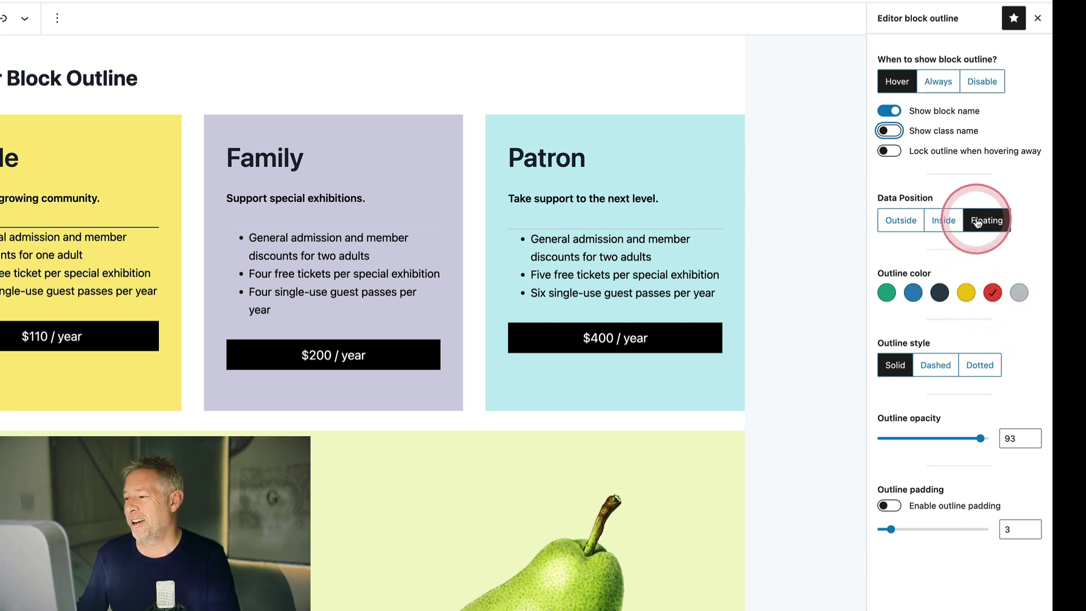
{"action": "left_click", "coordinate": [891, 224]}
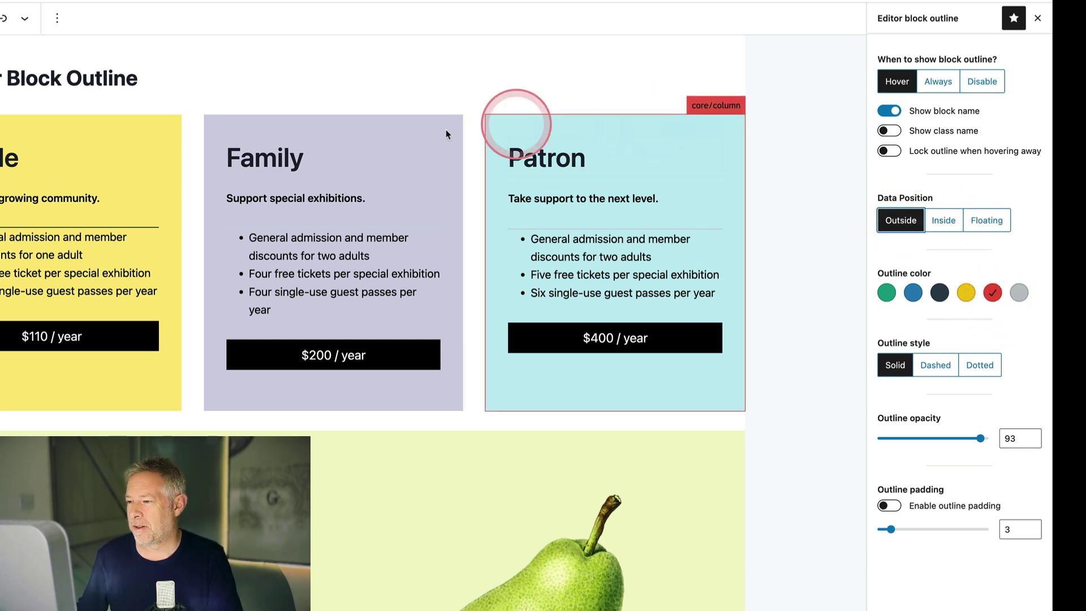
{"action": "left_click", "coordinate": [976, 219]}
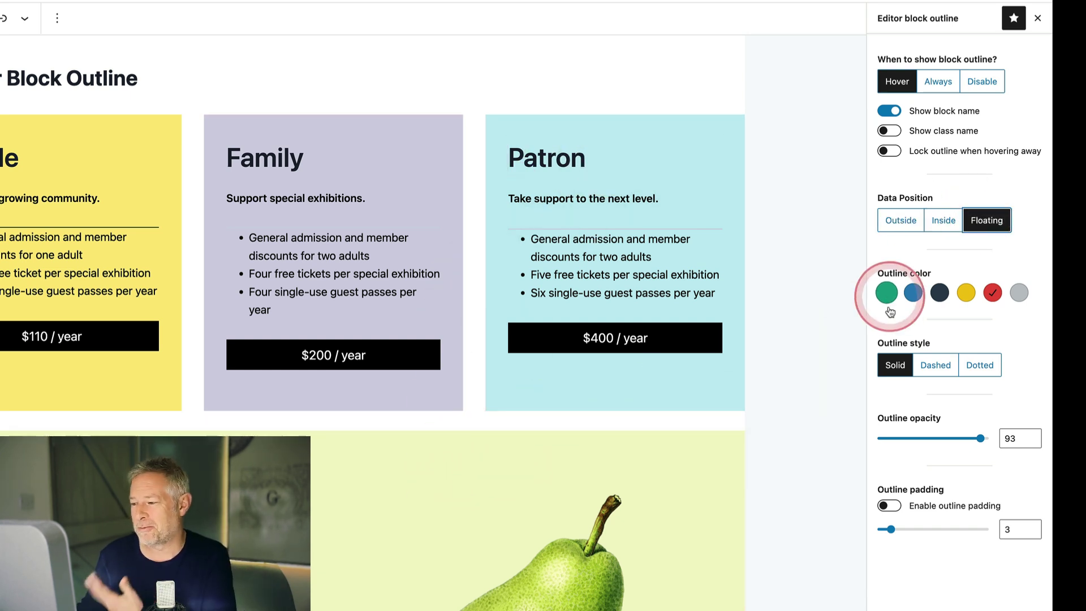
{"action": "mouse_move", "coordinate": [980, 438]}
{"action": "left_mouse_down"}
{"action": "mouse_move", "coordinate": [888, 438]}
{"action": "mouse_move", "coordinate": [1002, 440]}
{"action": "left_mouse_up"}
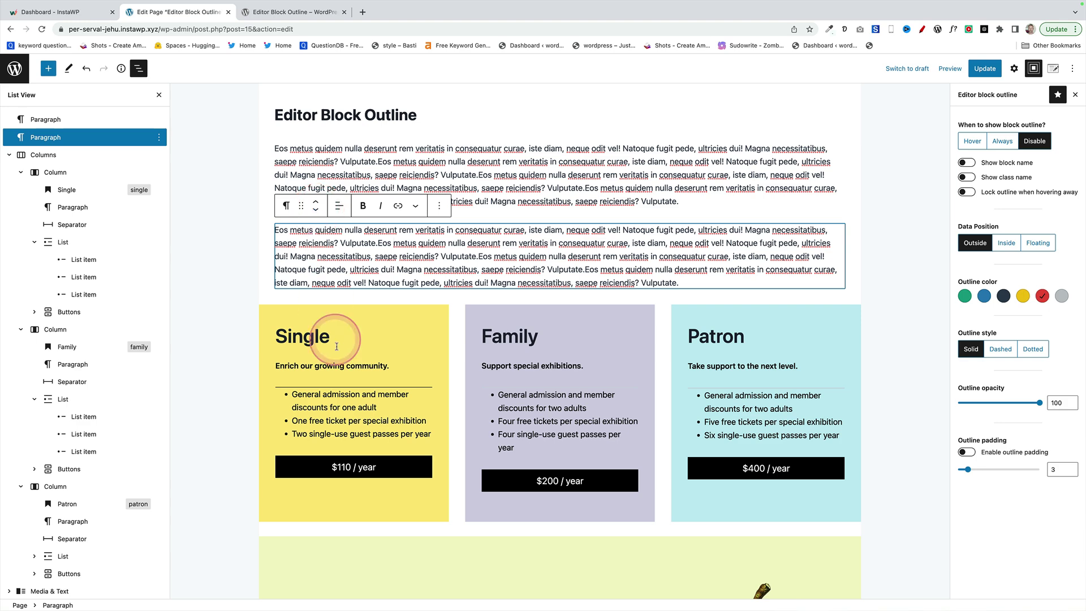
- Select the second item of the Single pricing column's list
{"action": "left_click", "coordinate": [342, 419]}
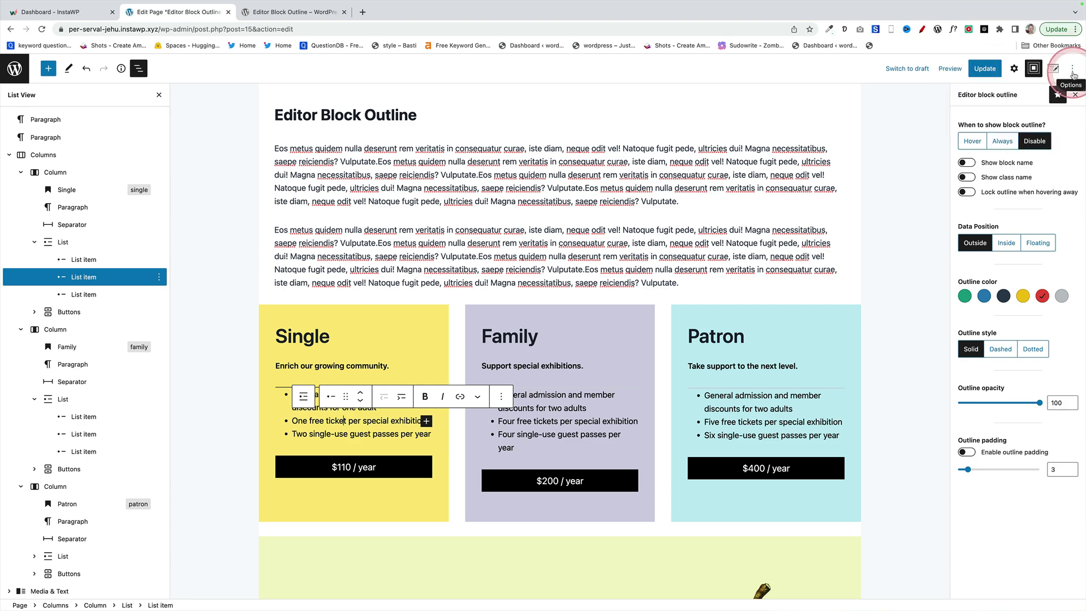
- Enable Top toolbar from the Options menu, then select the first Single list item
{"action": "left_click", "coordinate": [1072, 69]}
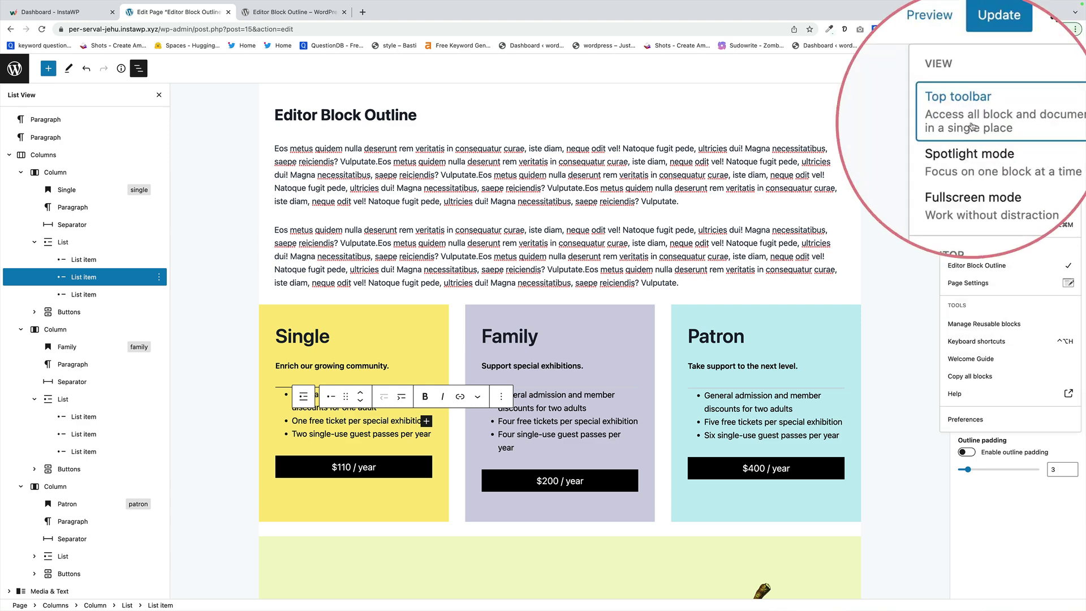
{"action": "left_click", "coordinate": [967, 122]}
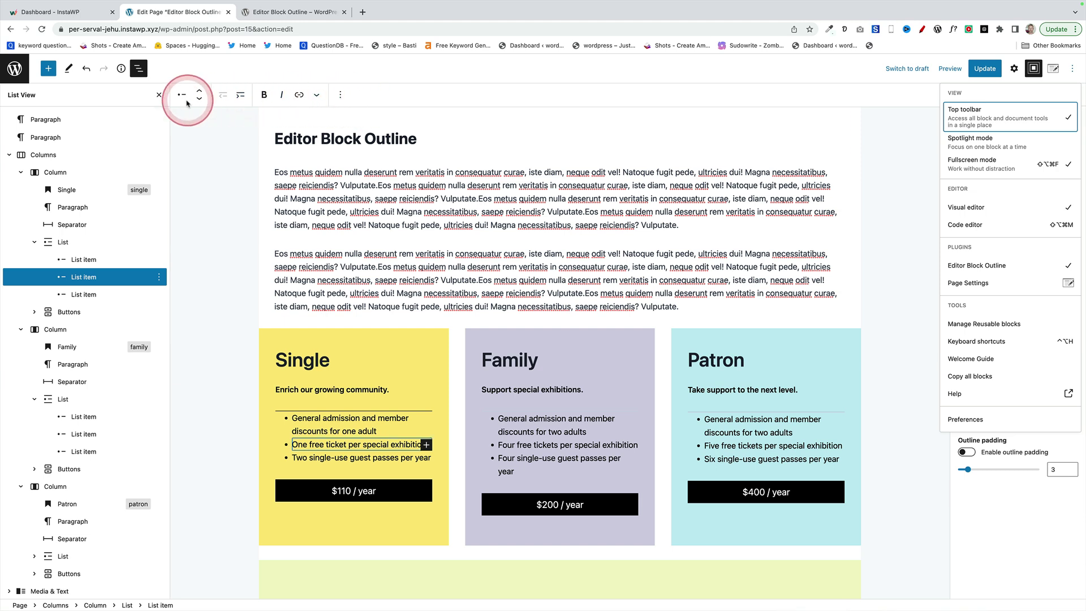
{"action": "left_click", "coordinate": [327, 169]}
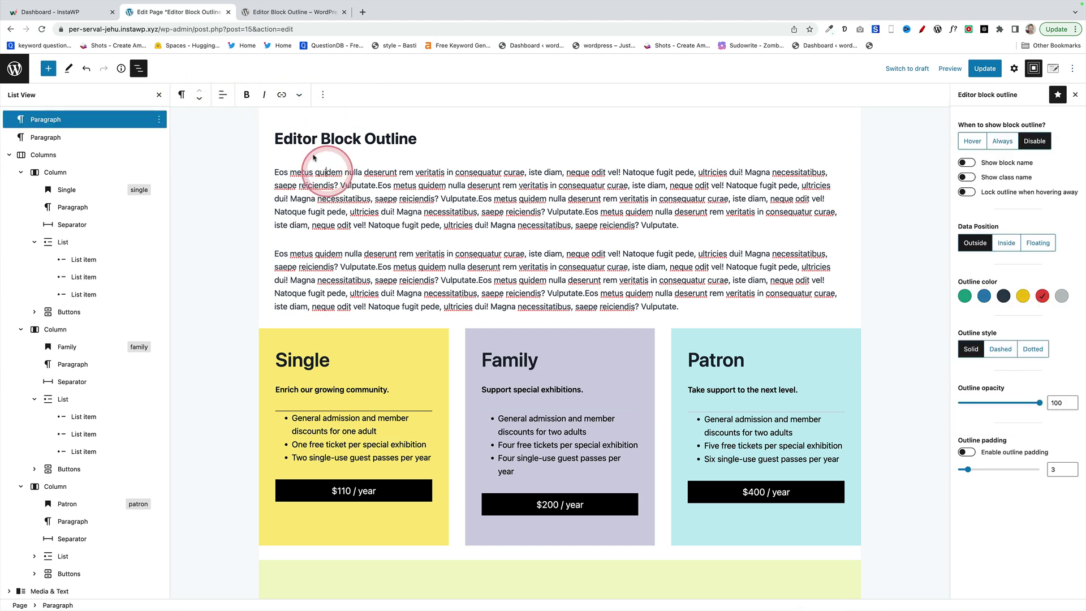
{"action": "left_click", "coordinate": [345, 419]}
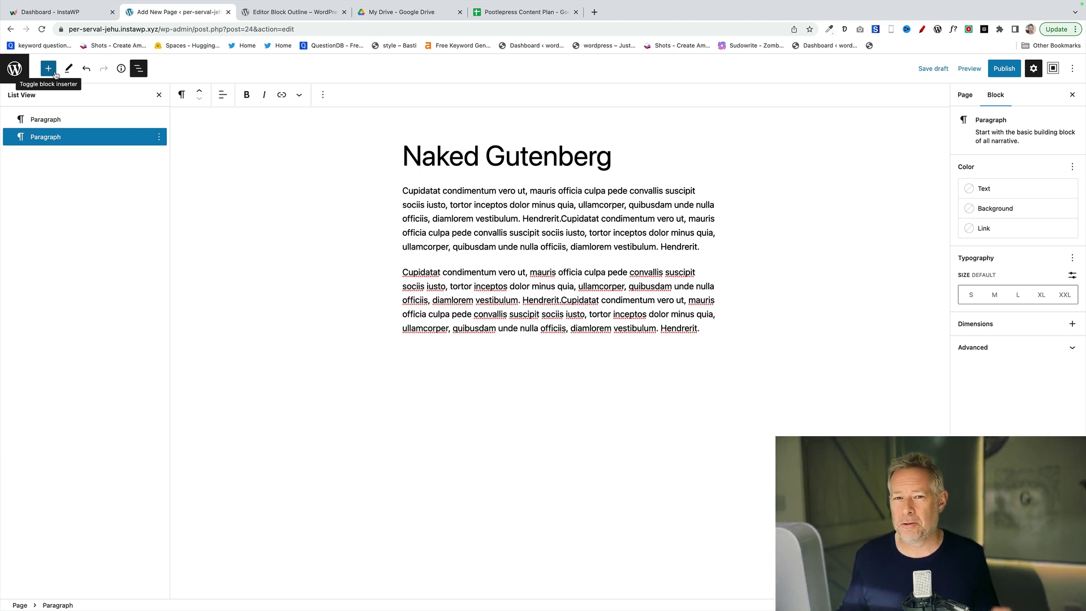
- Open the block inserter and browse the Text blocks to locate Verse
{"action": "left_click", "coordinate": [52, 74]}
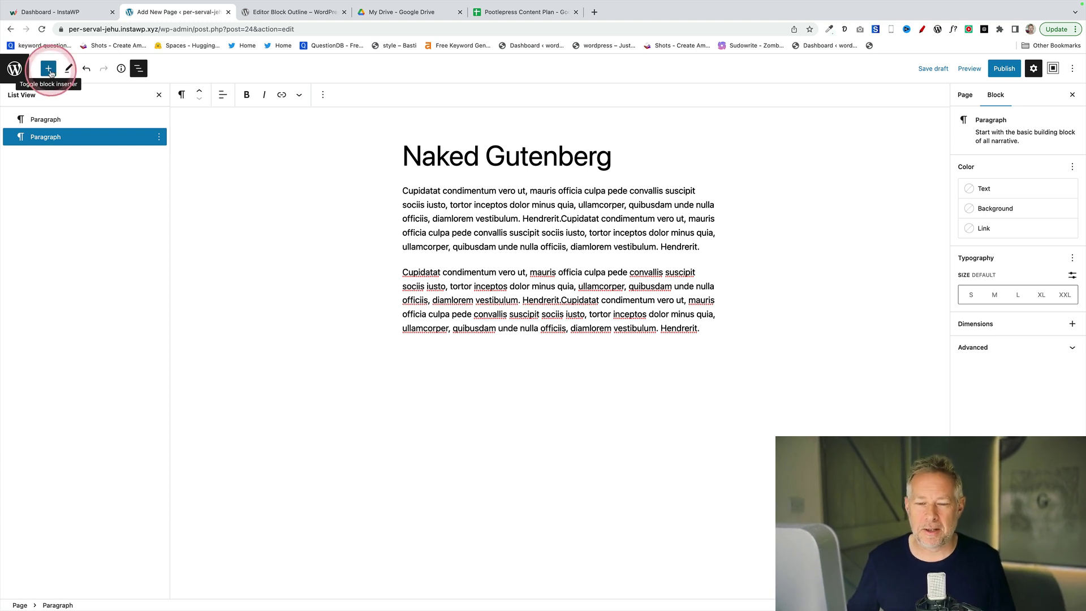
{"action": "left_click", "coordinate": [65, 523]}
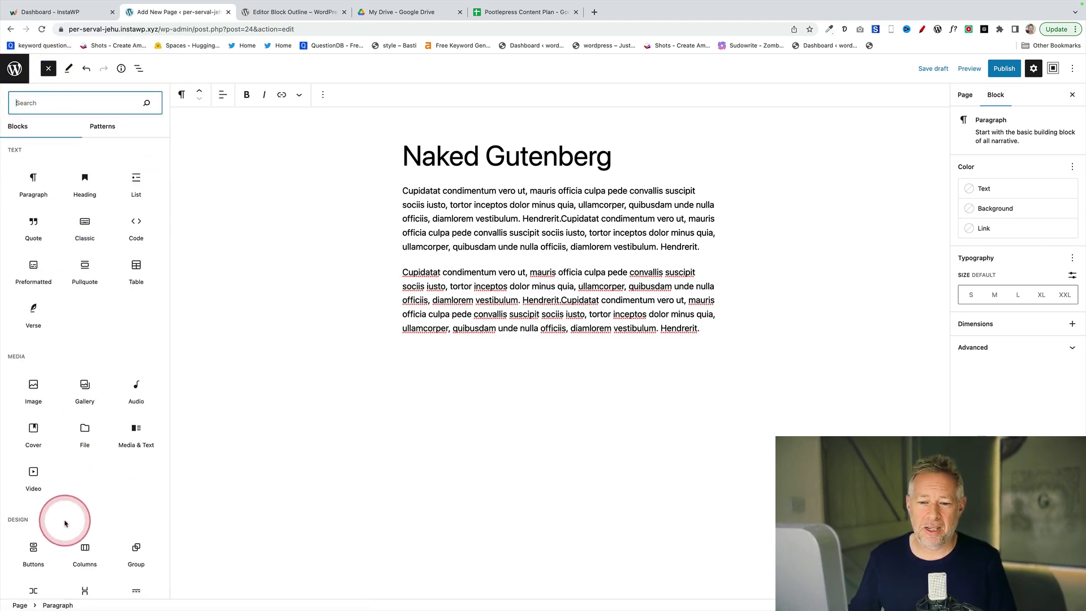
{"action": "scroll", "coordinate": [65, 523], "scroll_direction": "down", "scroll_amount": 10}
{"action": "scroll", "coordinate": [64, 521], "scroll_direction": "up", "scroll_amount": 6}
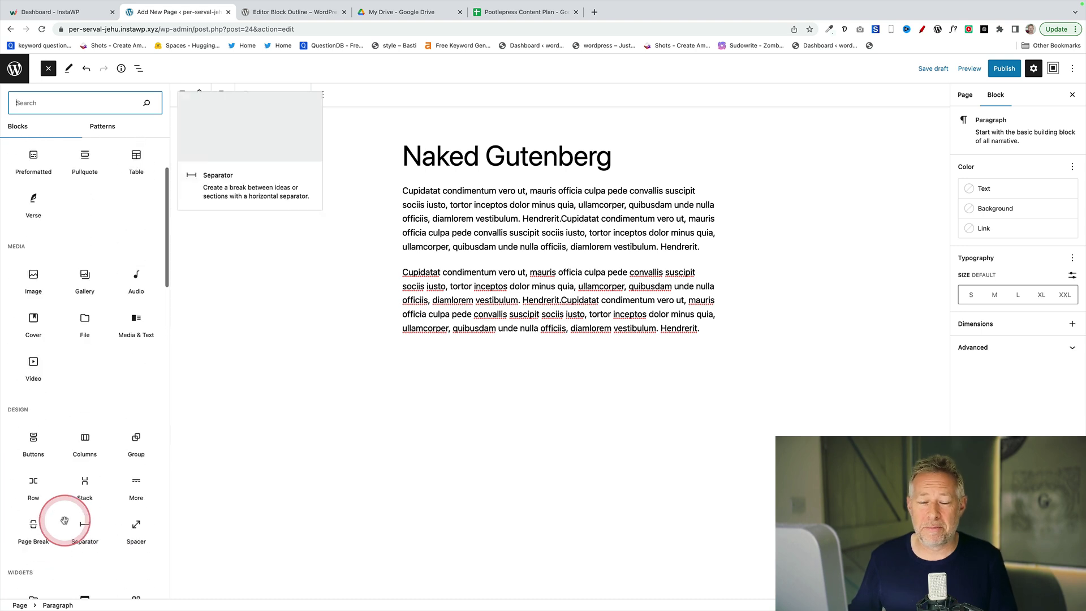
{"action": "scroll", "coordinate": [65, 520], "scroll_direction": "up", "scroll_amount": 2}
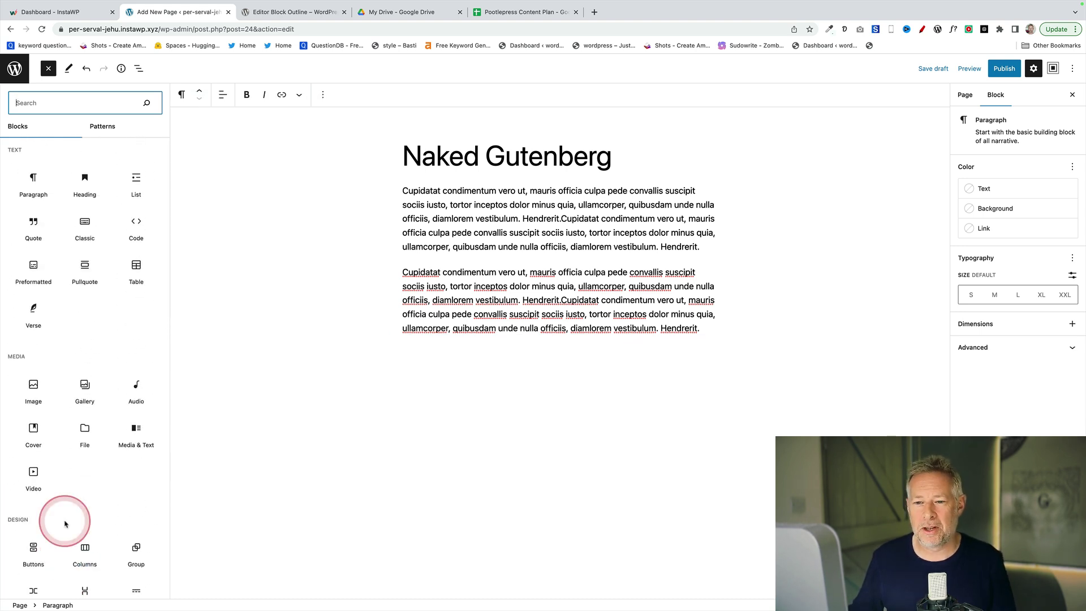
{"action": "mouse_move", "coordinate": [34, 315]}
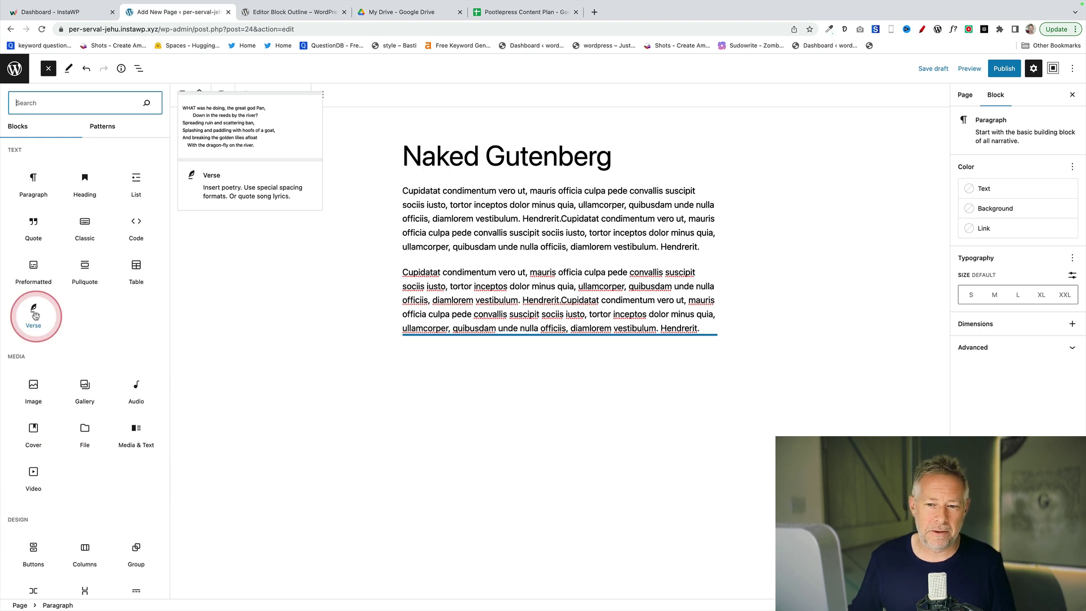
- Uncheck Verse under Text in Preferences > Blocks and close the dialog
{"action": "left_click", "coordinate": [1070, 70]}
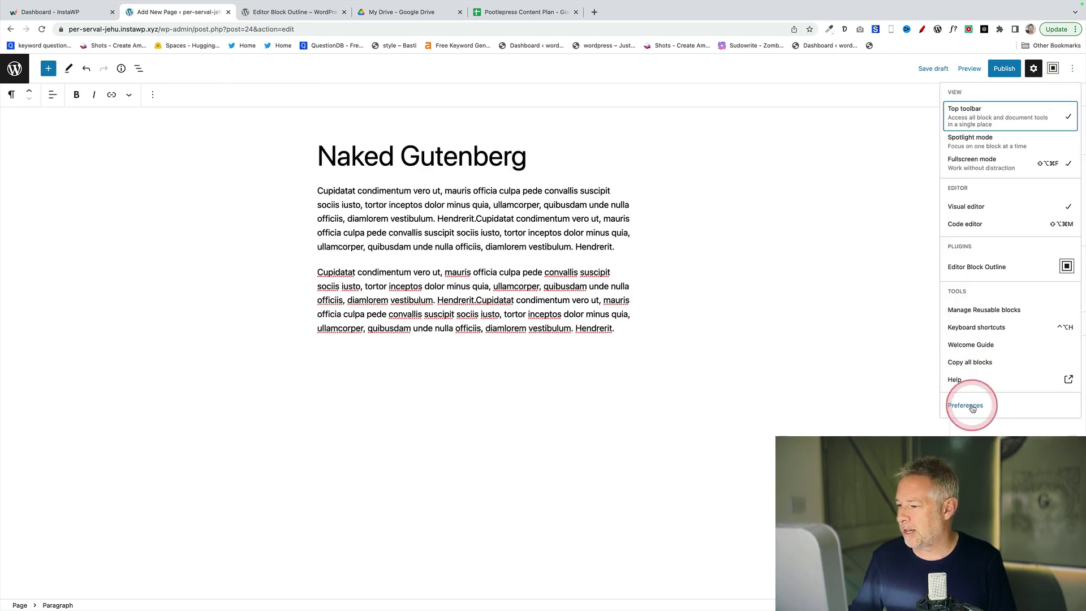
{"action": "left_click", "coordinate": [965, 405]}
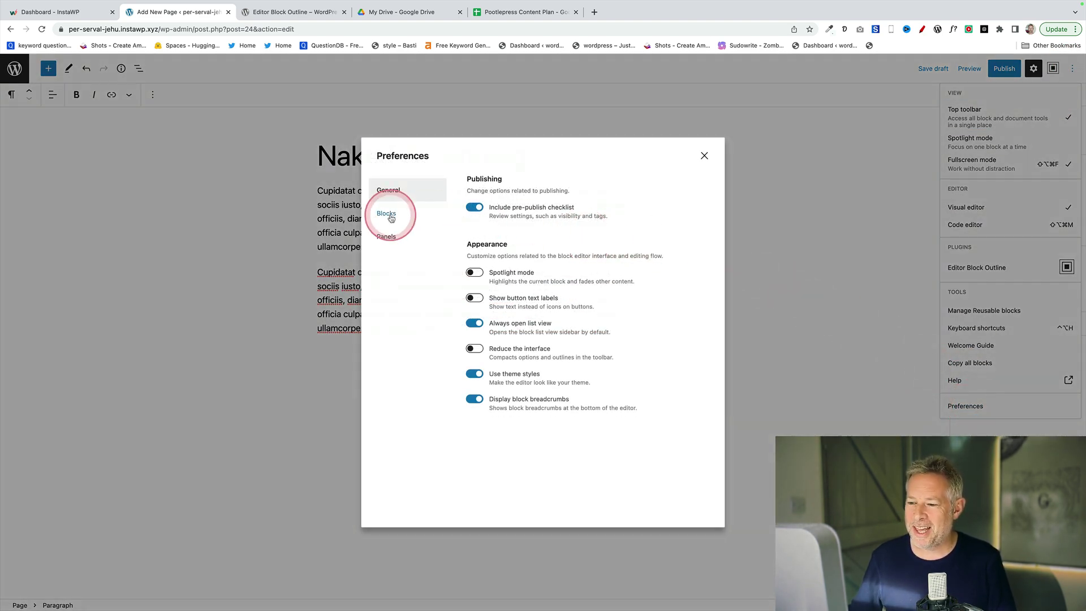
{"action": "left_click", "coordinate": [385, 219]}
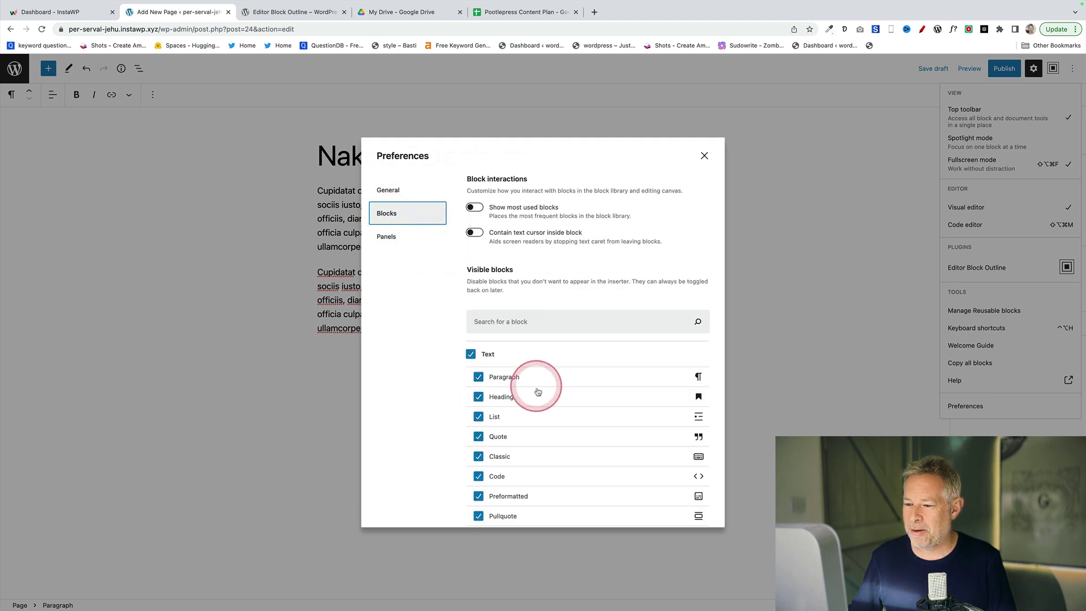
{"action": "scroll", "coordinate": [538, 392], "scroll_direction": "down", "scroll_amount": 5}
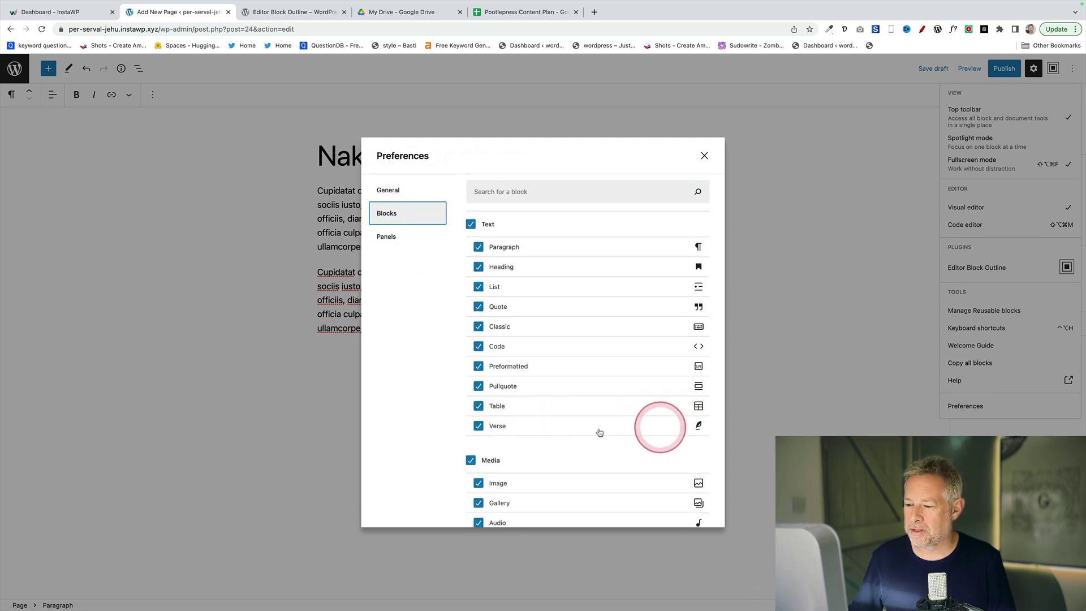
{"action": "left_click", "coordinate": [478, 428]}
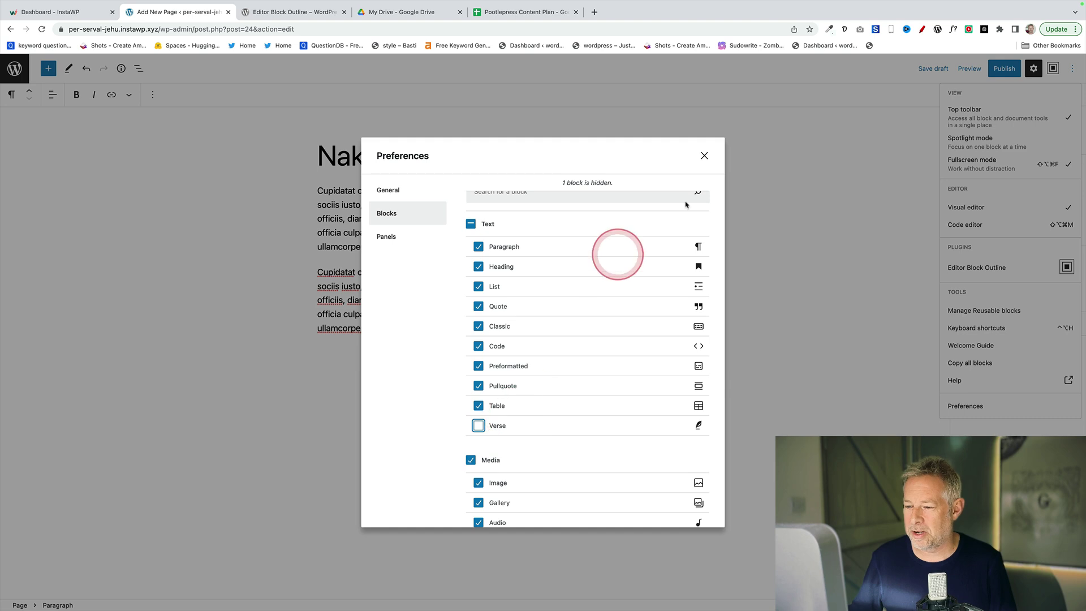
{"action": "left_click", "coordinate": [704, 161]}
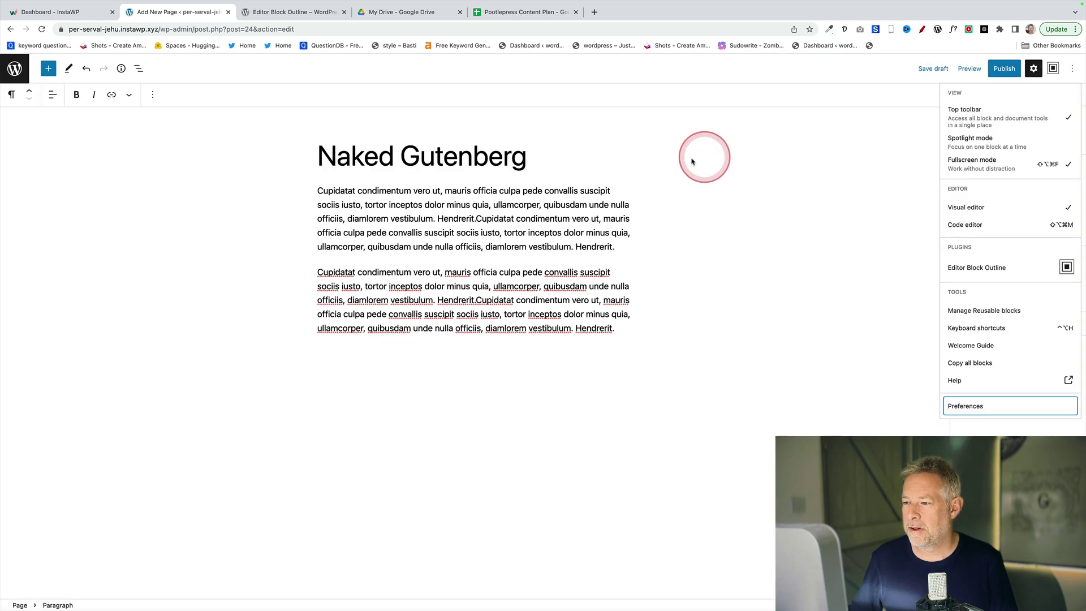
- Reopen the block inserter to confirm Verse no longer appears under Text
{"action": "left_click", "coordinate": [45, 69]}
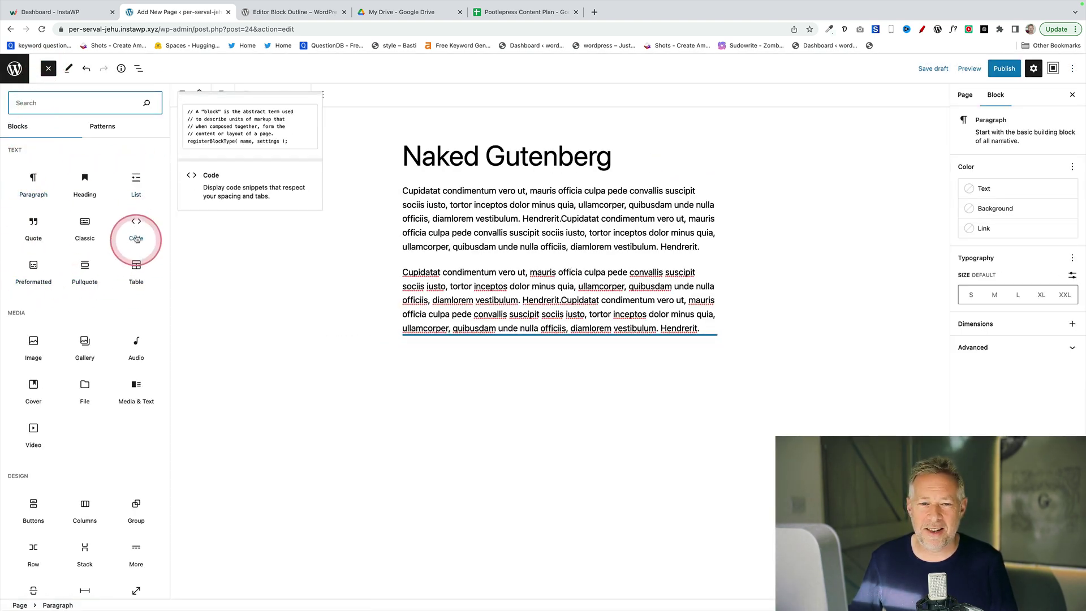